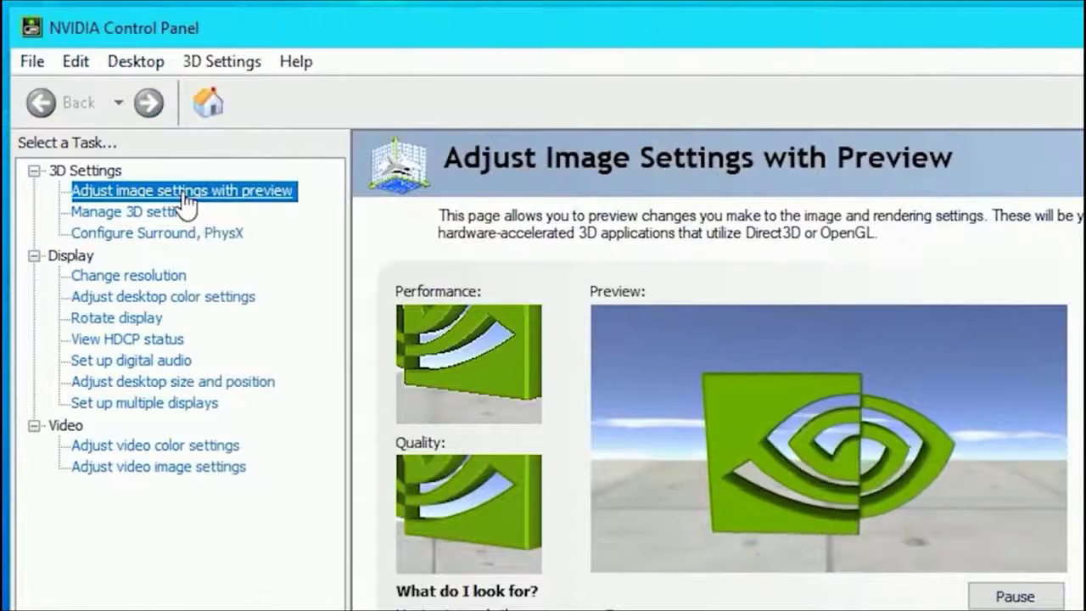
Switch the image settings preview page to use the advanced 3D image settings and apply the change.
{"action": "left_click", "coordinate": [185, 200]}
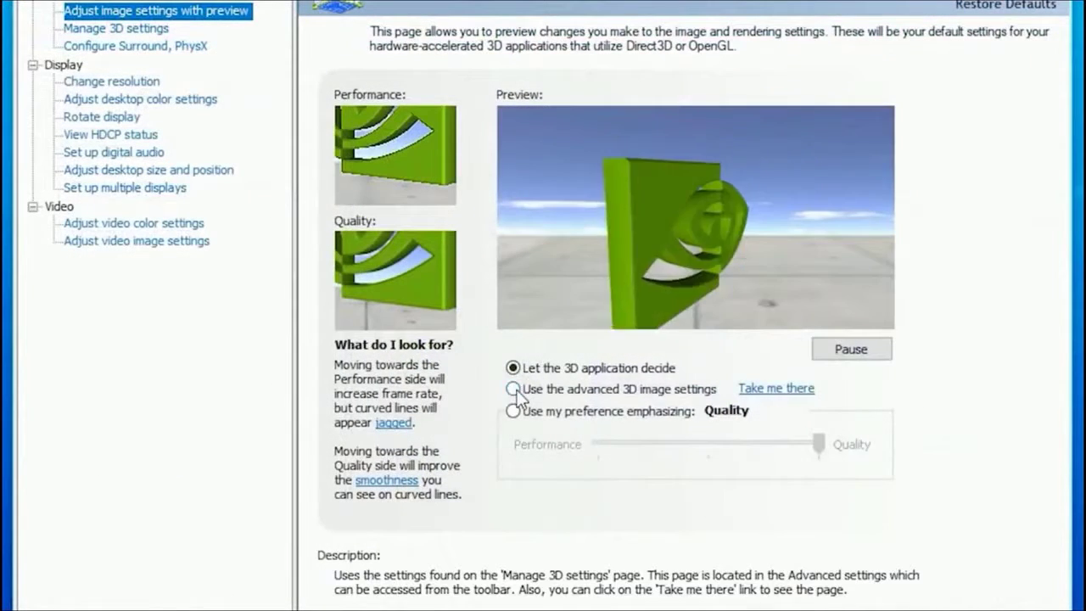
{"action": "left_click", "coordinate": [514, 390]}
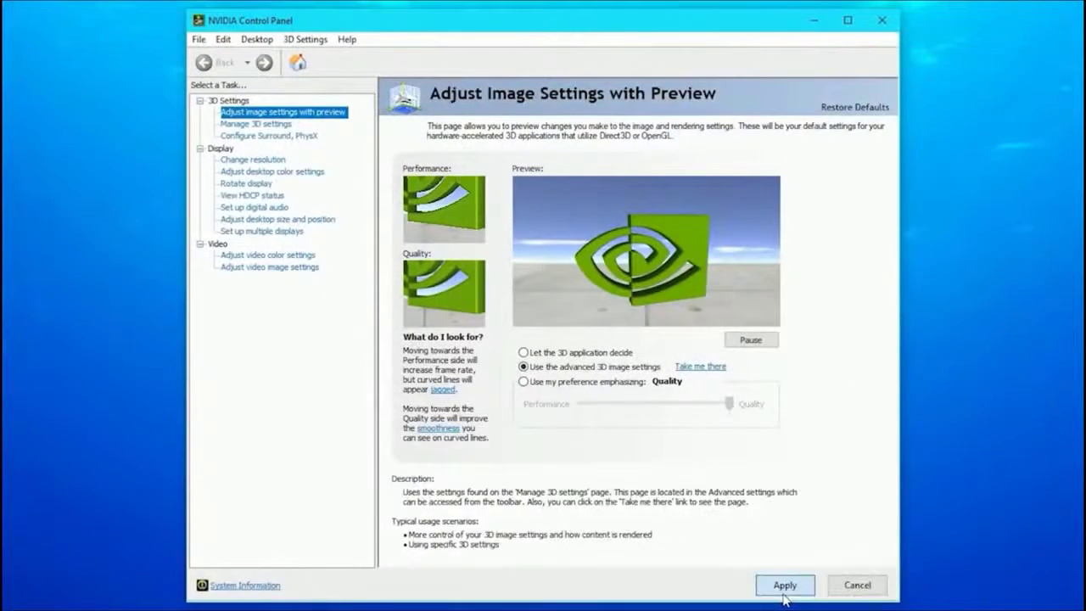
{"action": "left_click", "coordinate": [782, 593]}
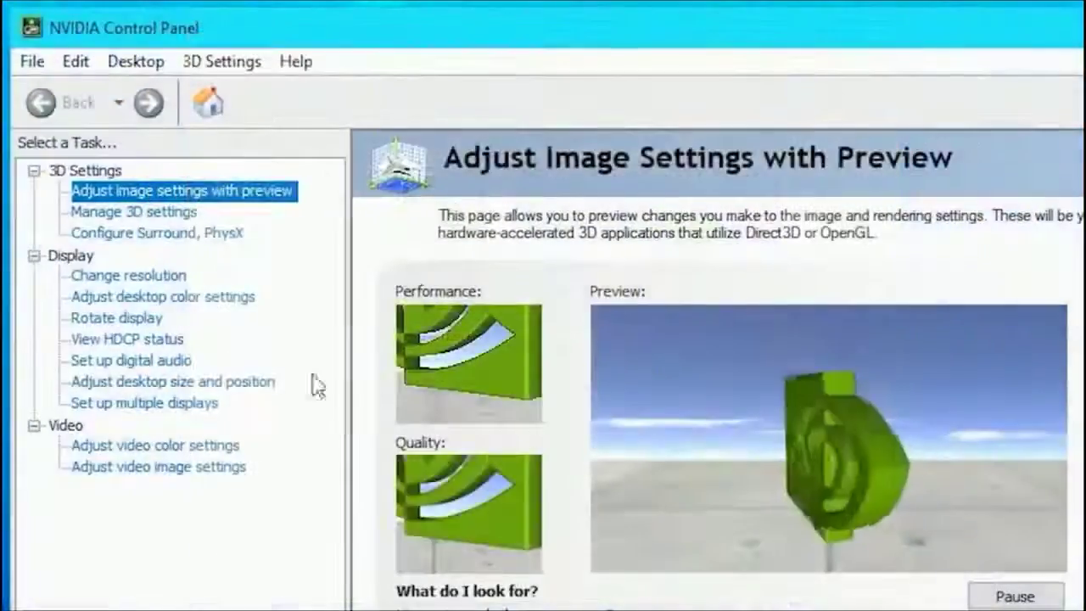
Restore all global 3D settings to their shipped defaults and apply them.
{"action": "left_click", "coordinate": [259, 125]}
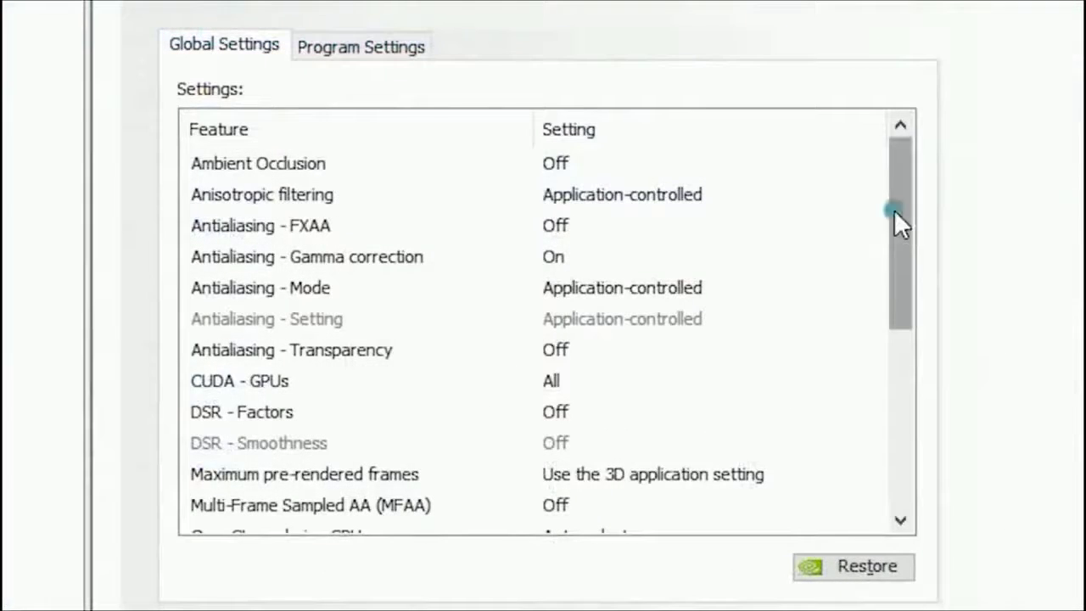
{"action": "left_click_drag", "start_coordinate": [894, 210], "coordinate": [885, 187]}
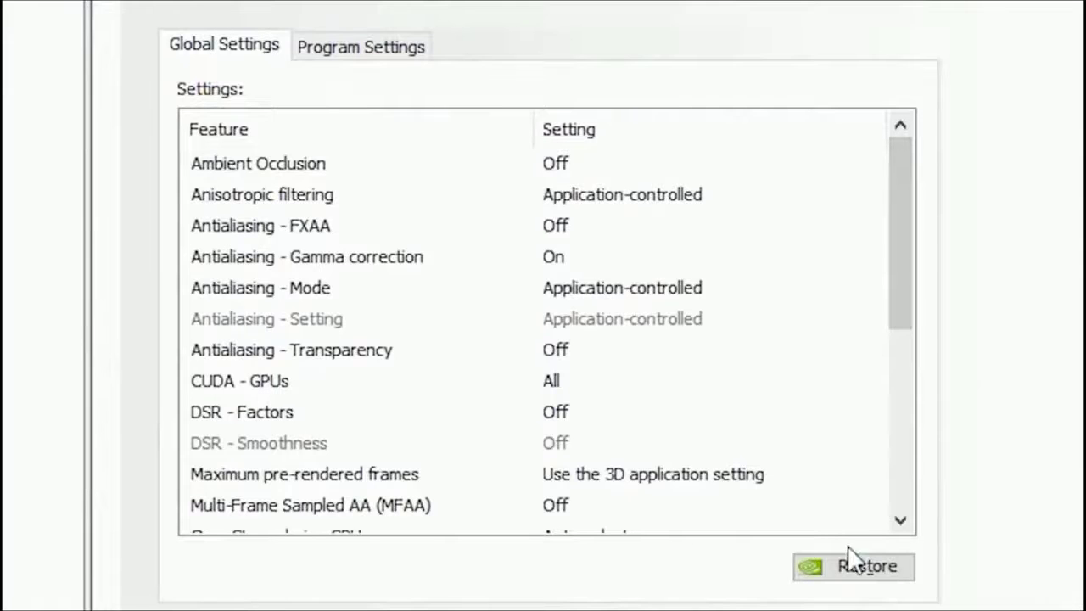
{"action": "left_click", "coordinate": [846, 571]}
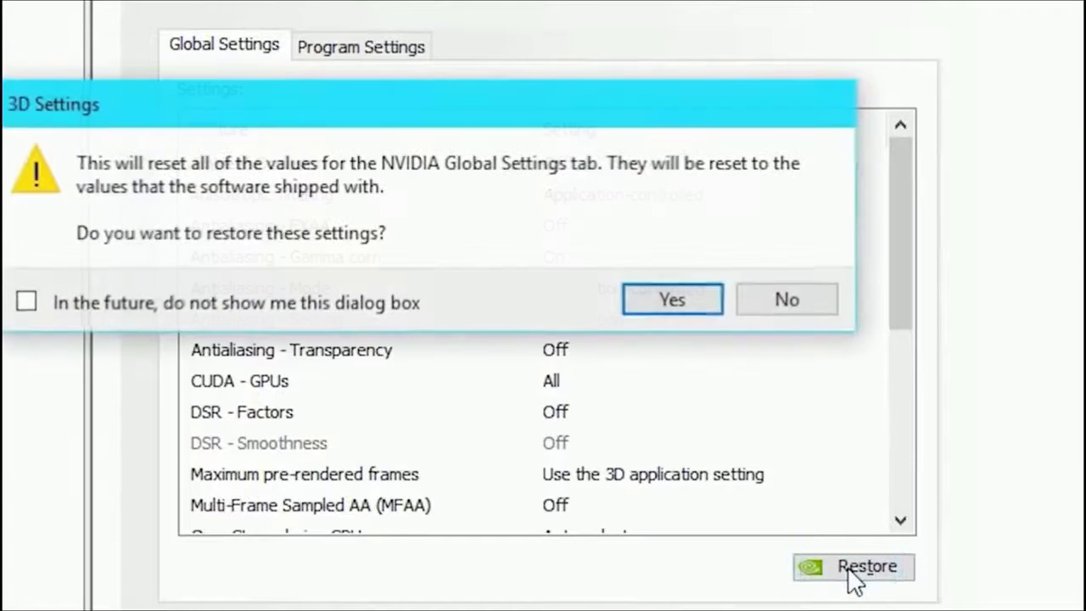
{"action": "left_click", "coordinate": [673, 300]}
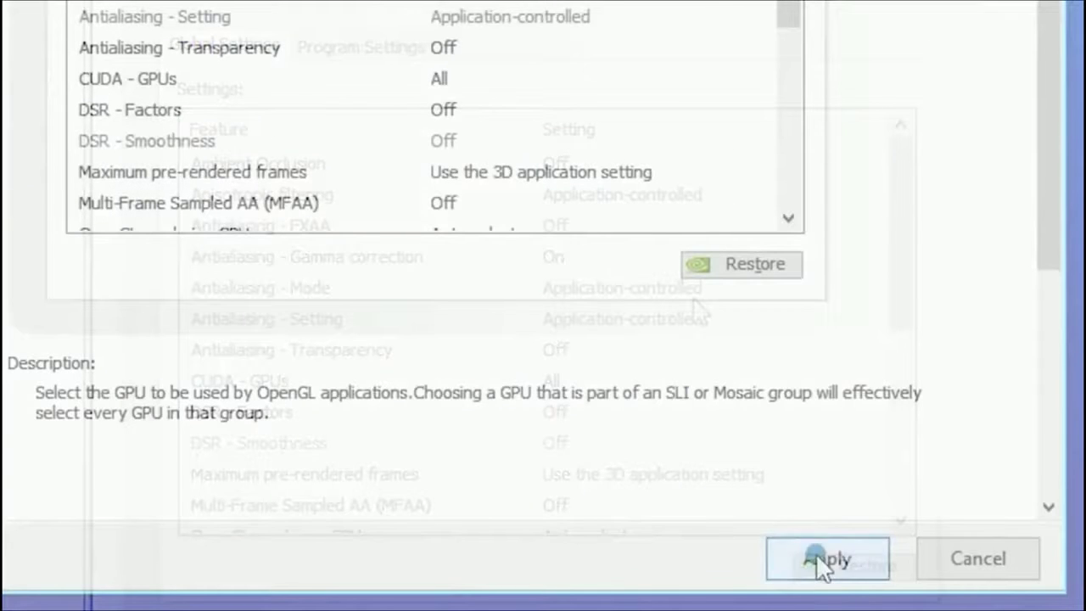
{"action": "left_click", "coordinate": [816, 555]}
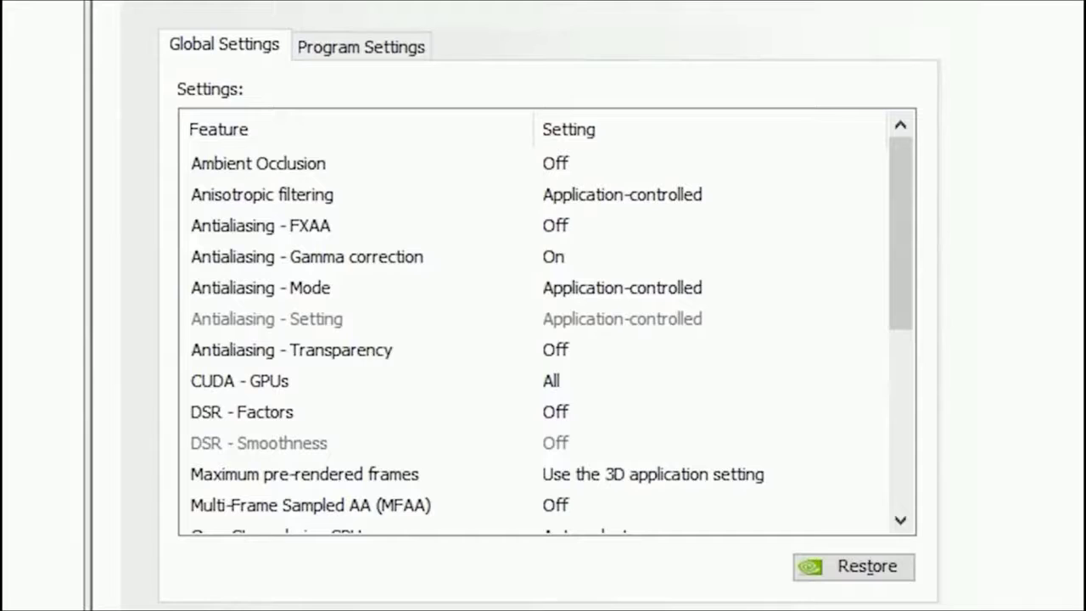
Set Antialiasing - Mode to Off in the global 3D settings.
{"action": "left_click", "coordinate": [378, 293]}
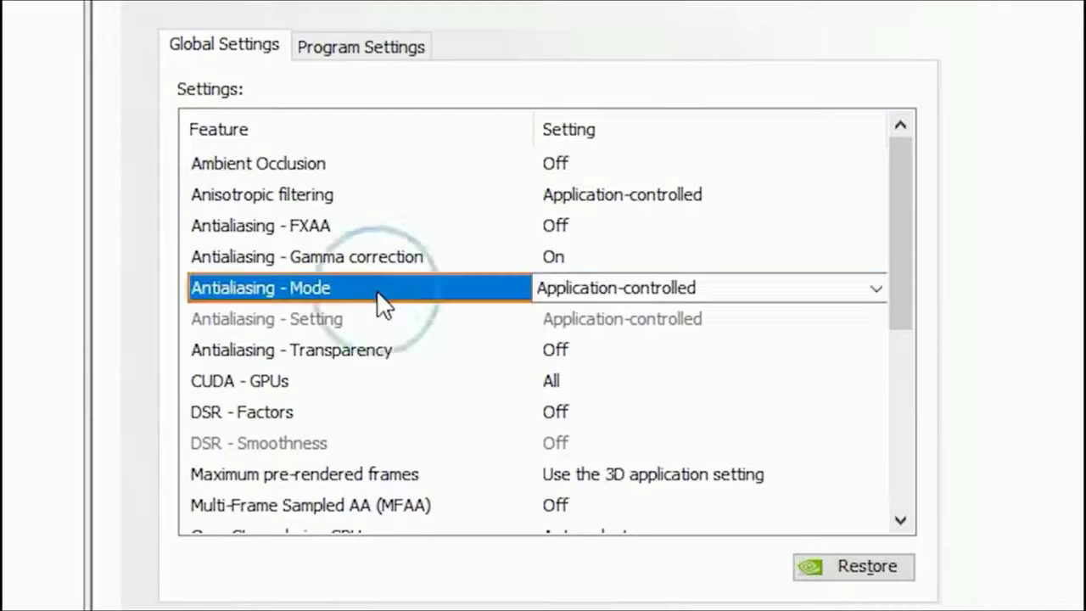
{"action": "left_click", "coordinate": [617, 290]}
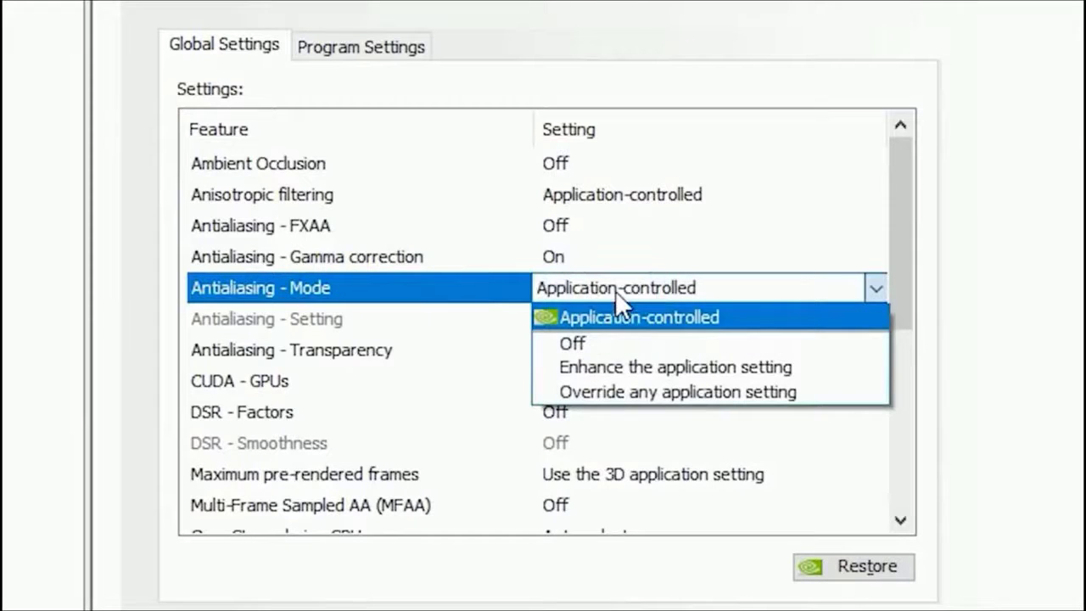
{"action": "left_click", "coordinate": [603, 343]}
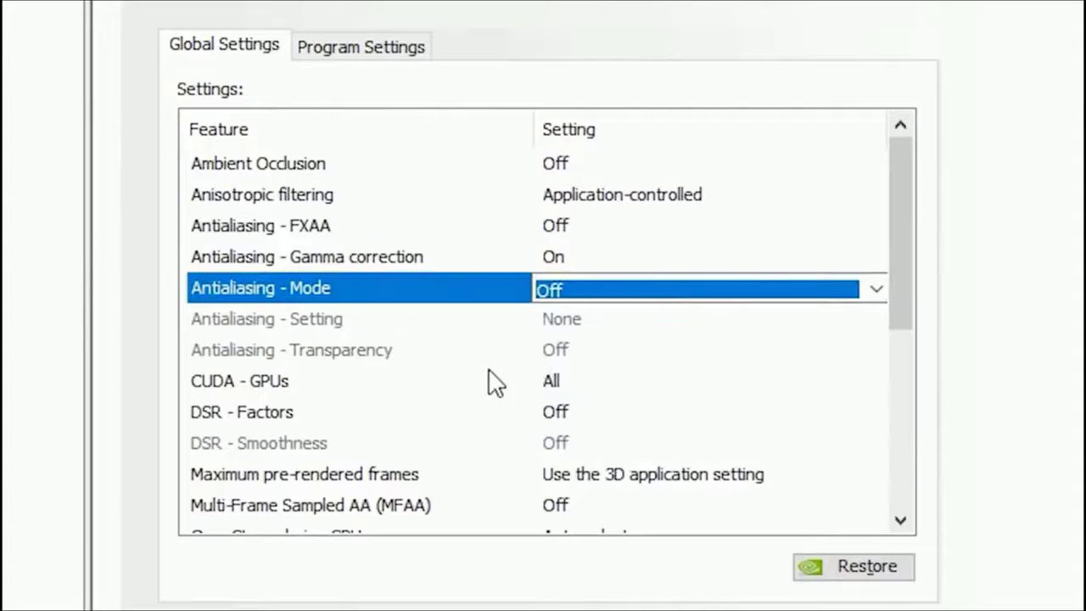
Select the GeForce GTX 1060 6GB for CUDA - GPUs in the global 3D settings.
{"action": "left_click", "coordinate": [353, 397]}
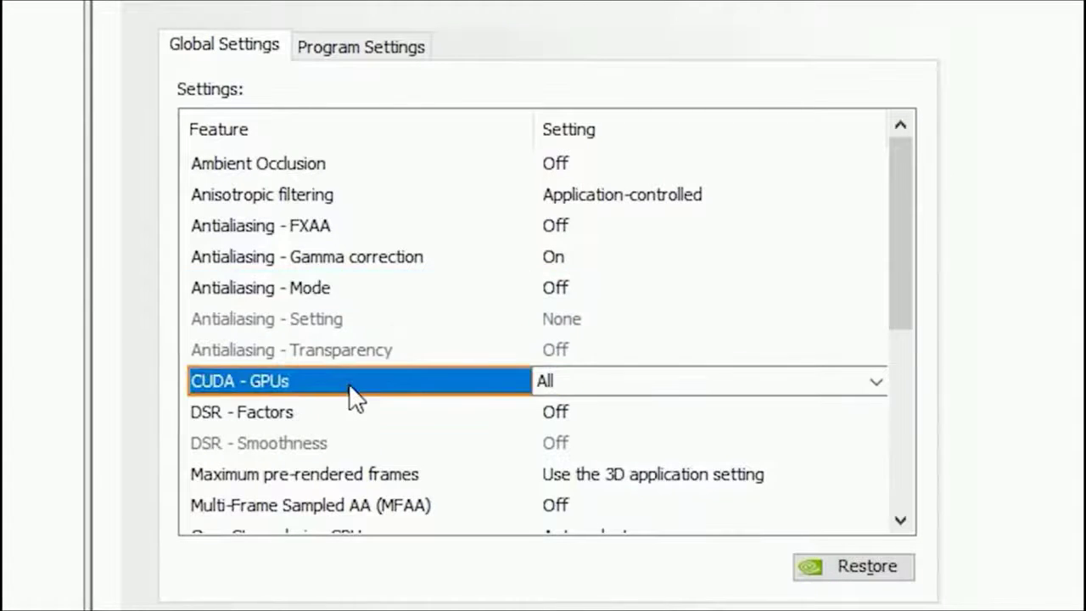
{"action": "left_click", "coordinate": [578, 381]}
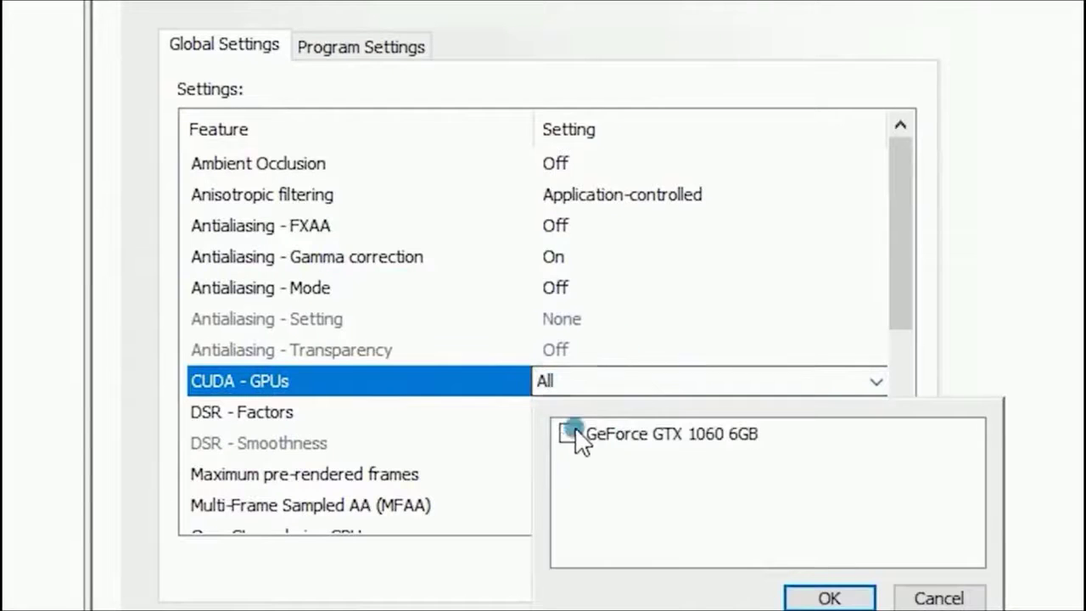
{"action": "left_click", "coordinate": [569, 435]}
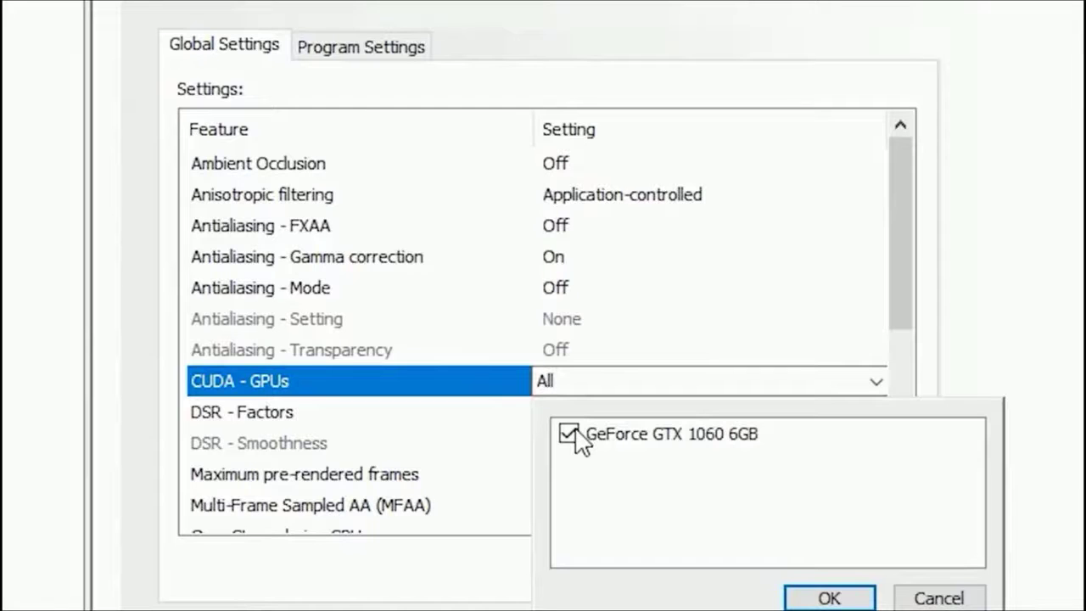
{"action": "left_click", "coordinate": [801, 600]}
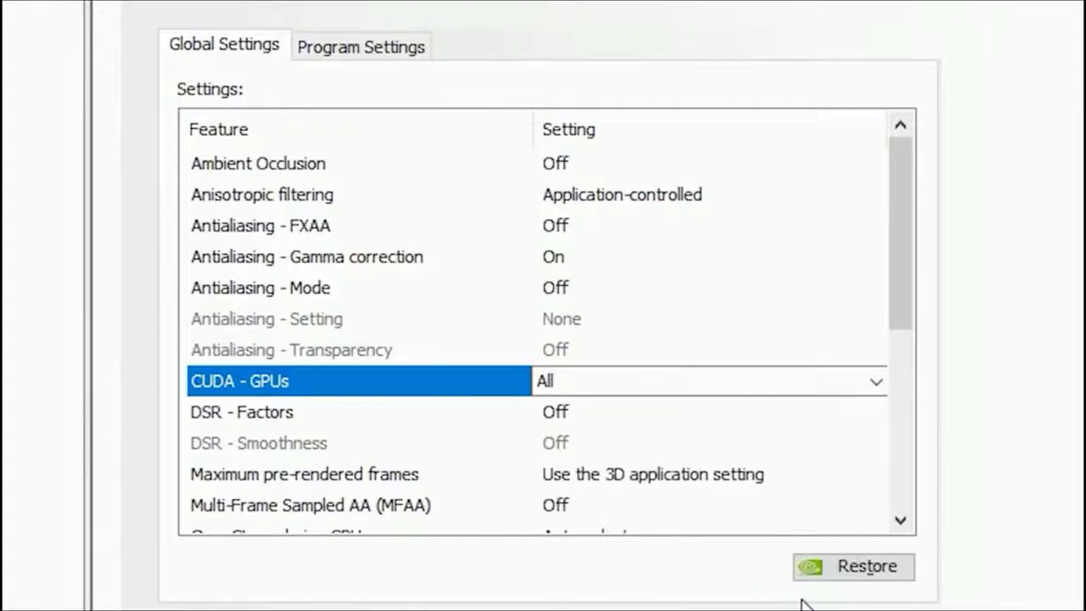
Set the OpenGL rendering GPU to GeForce GTX 1060 6GB.
{"action": "scroll", "coordinate": [903, 426], "scroll_direction": "down", "scroll_amount": 3}
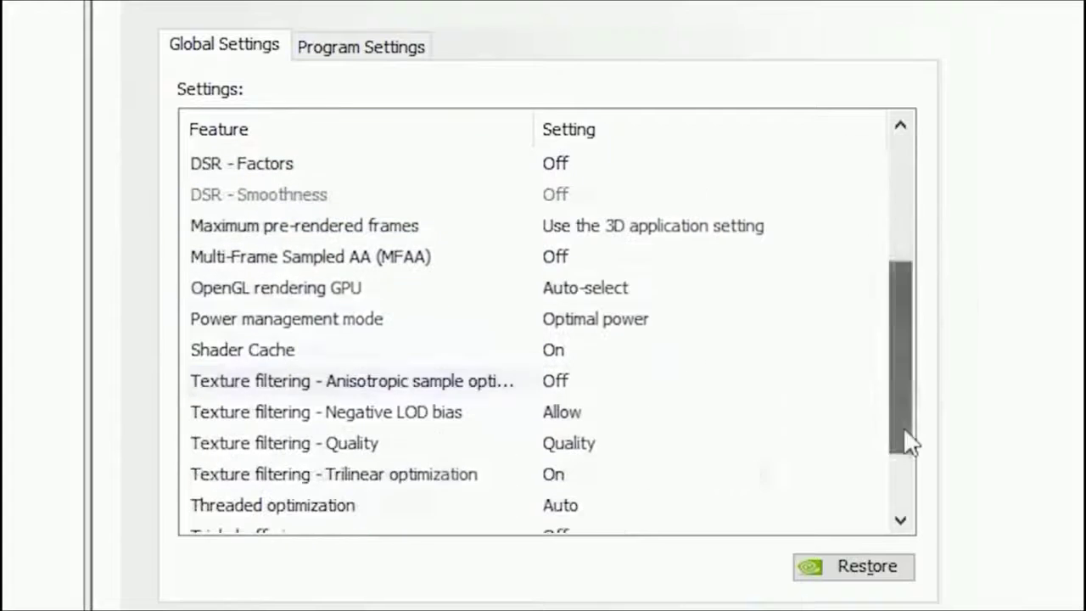
{"action": "left_click", "coordinate": [433, 303]}
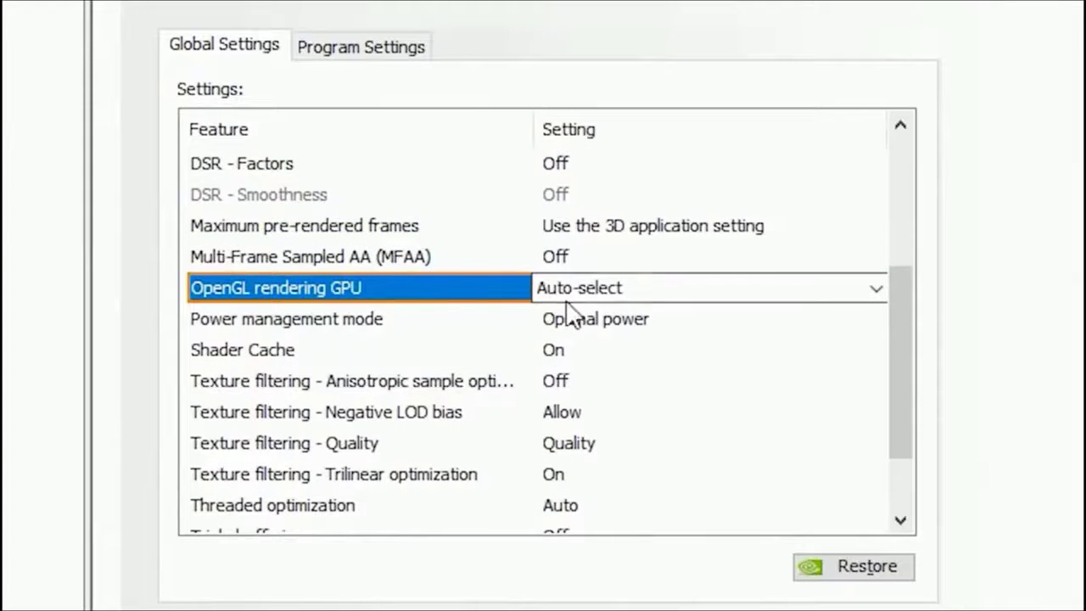
{"action": "left_click", "coordinate": [588, 299]}
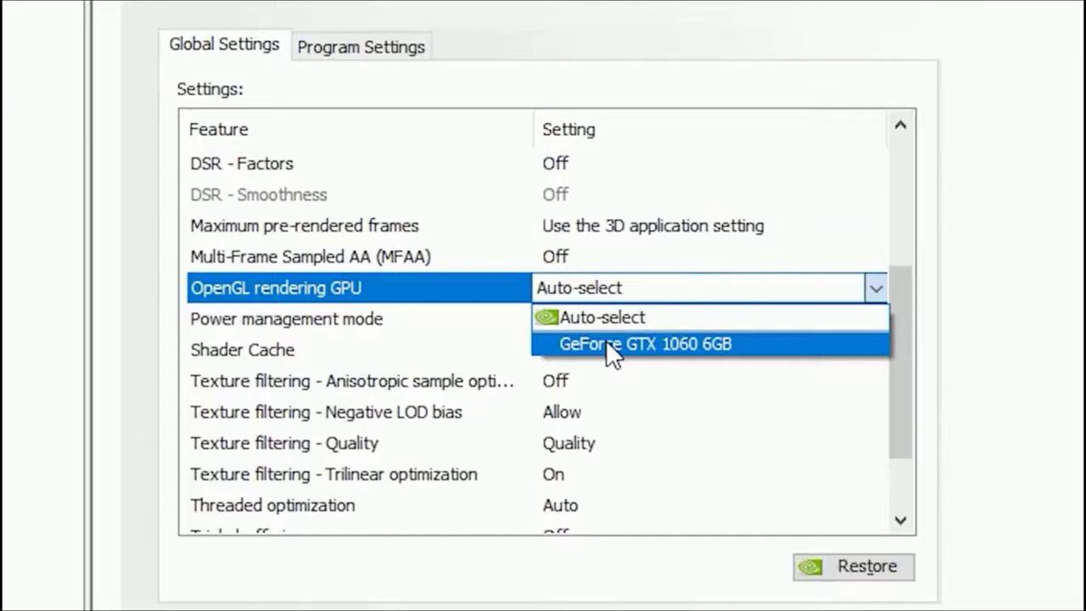
{"action": "left_click", "coordinate": [605, 339]}
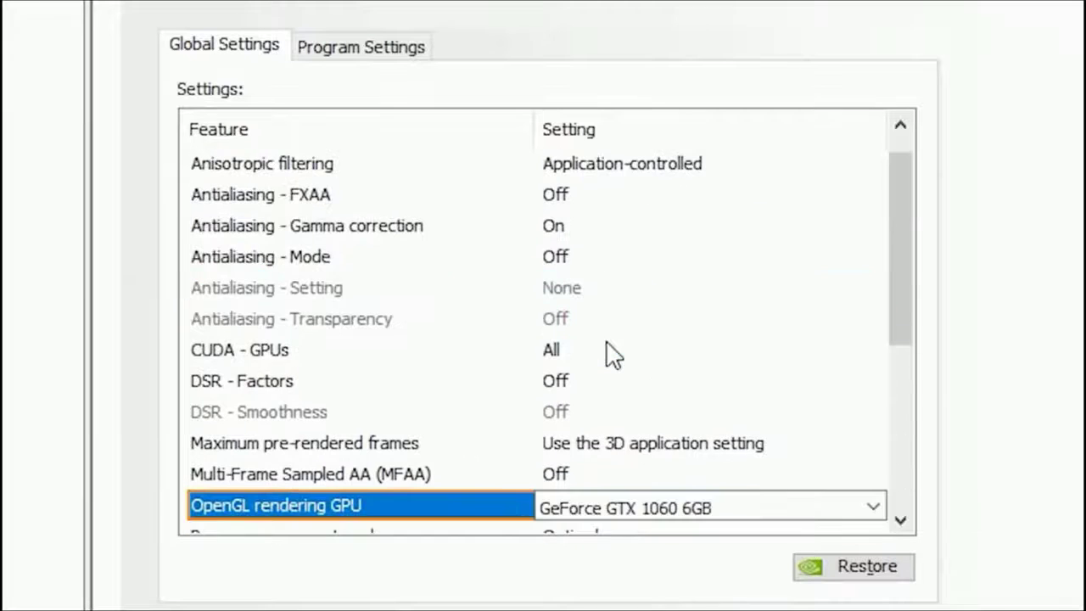
Set the Power management mode to Prefer maximum performance.
{"action": "left_click_drag", "start_coordinate": [896, 293], "coordinate": [897, 393]}
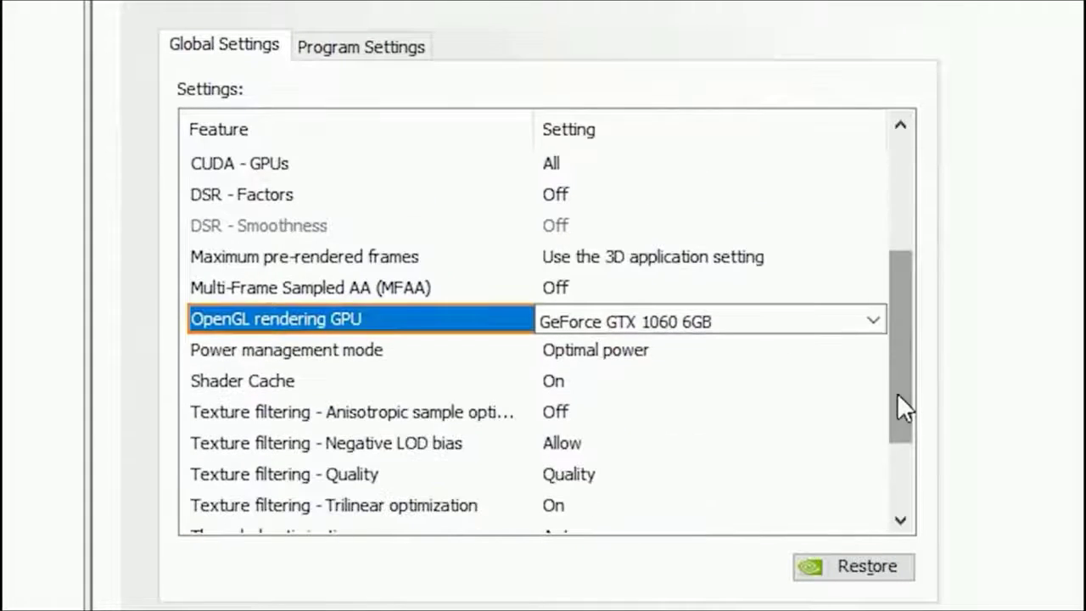
{"action": "left_click", "coordinate": [432, 351]}
{"action": "left_click", "coordinate": [630, 352]}
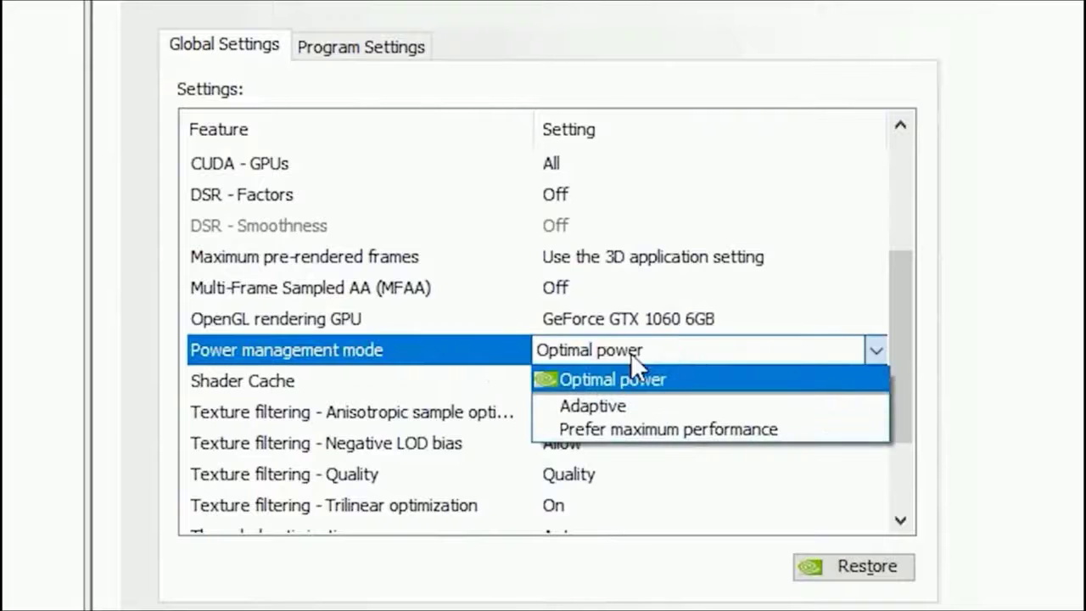
{"action": "left_click", "coordinate": [645, 432]}
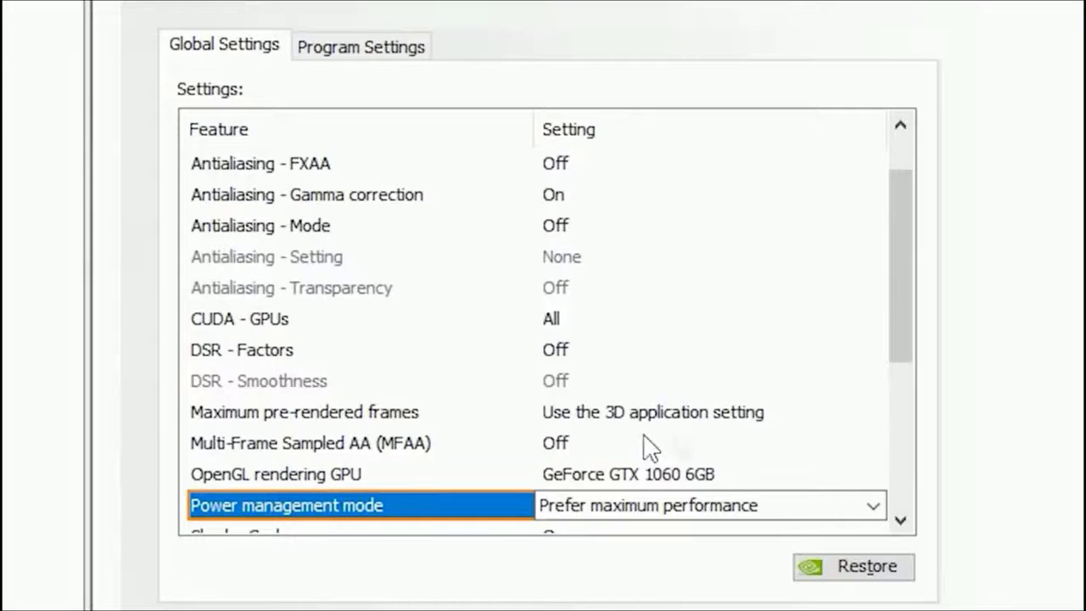
Set Texture filtering - Quality to Performance in the global 3D settings.
{"action": "left_click_drag", "start_coordinate": [902, 322], "coordinate": [902, 432]}
{"action": "left_click", "coordinate": [441, 414]}
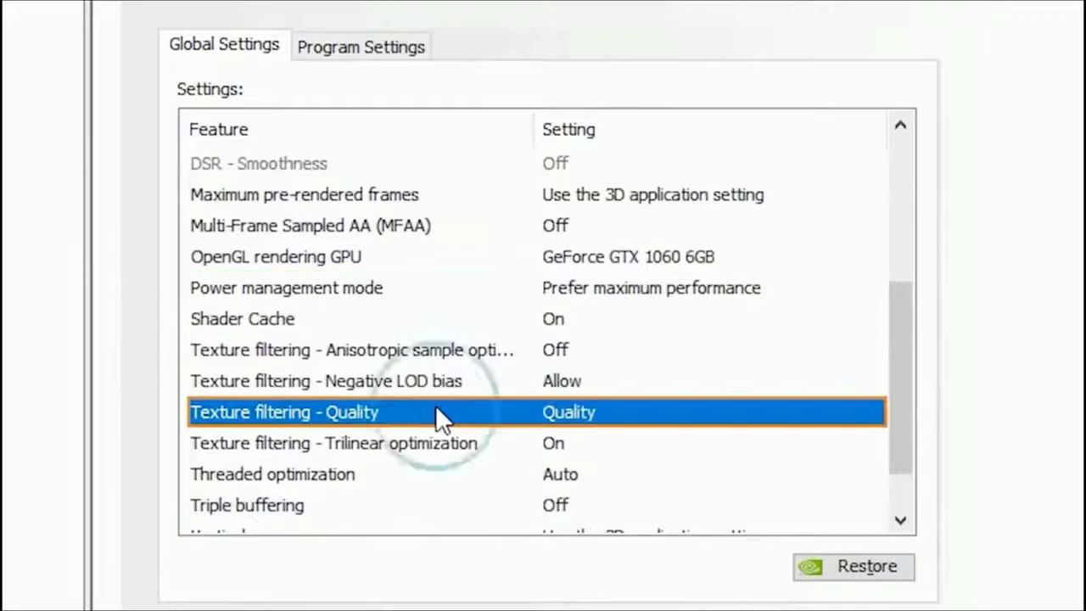
{"action": "left_click", "coordinate": [612, 413]}
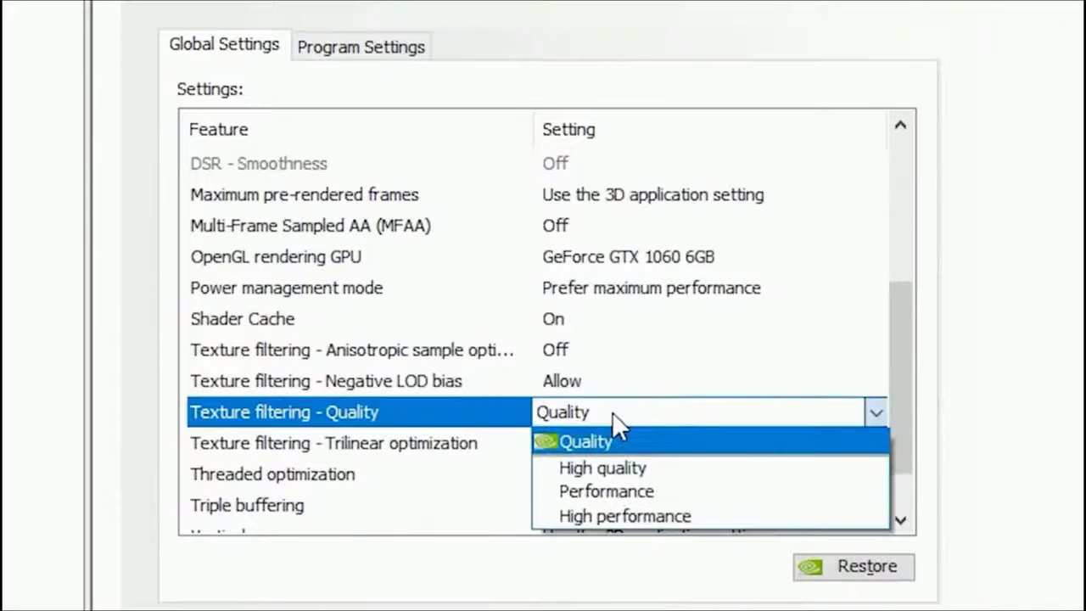
{"action": "left_click", "coordinate": [643, 492]}
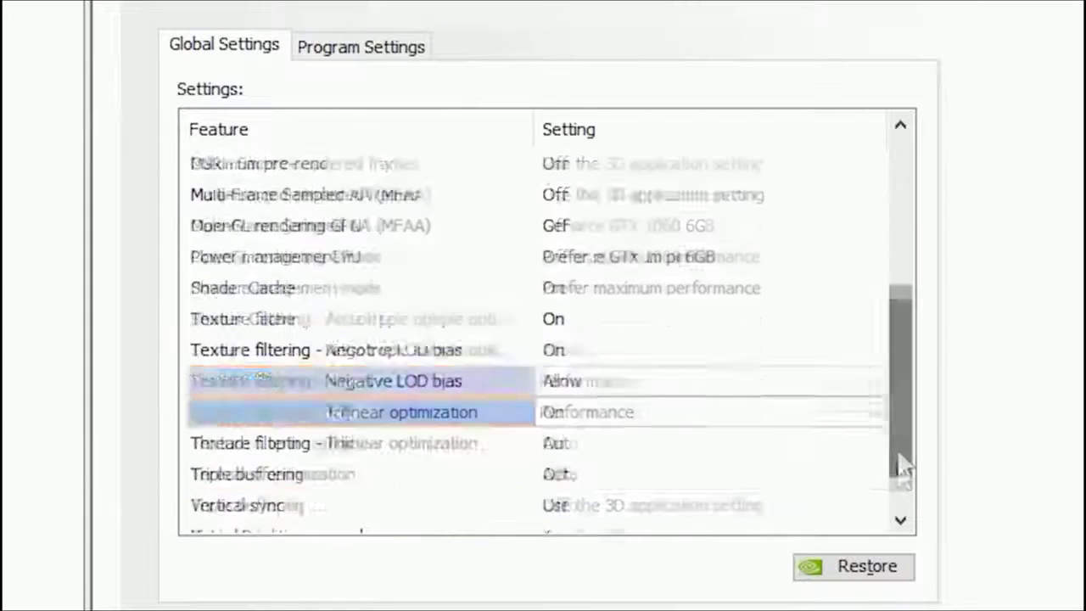
Set Texture filtering - Trilinear optimization to Off.
{"action": "left_click", "coordinate": [501, 419]}
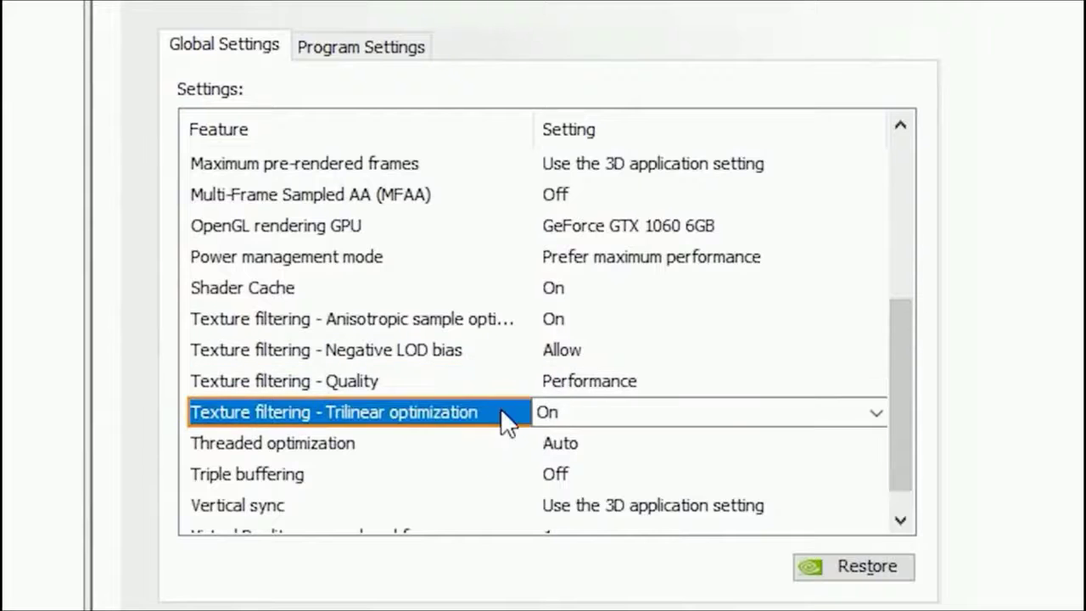
{"action": "left_click", "coordinate": [609, 412]}
{"action": "left_click", "coordinate": [615, 458]}
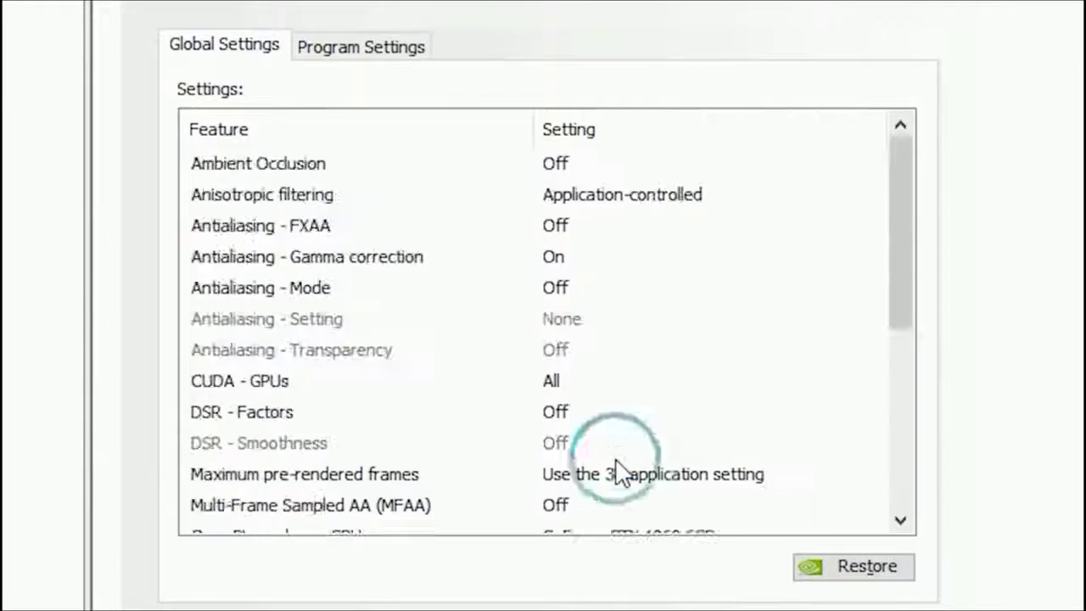
Set Threaded optimization to Off and apply the changed global 3D settings.
{"action": "scroll", "coordinate": [891, 458], "scroll_direction": "down", "scroll_amount": 2}
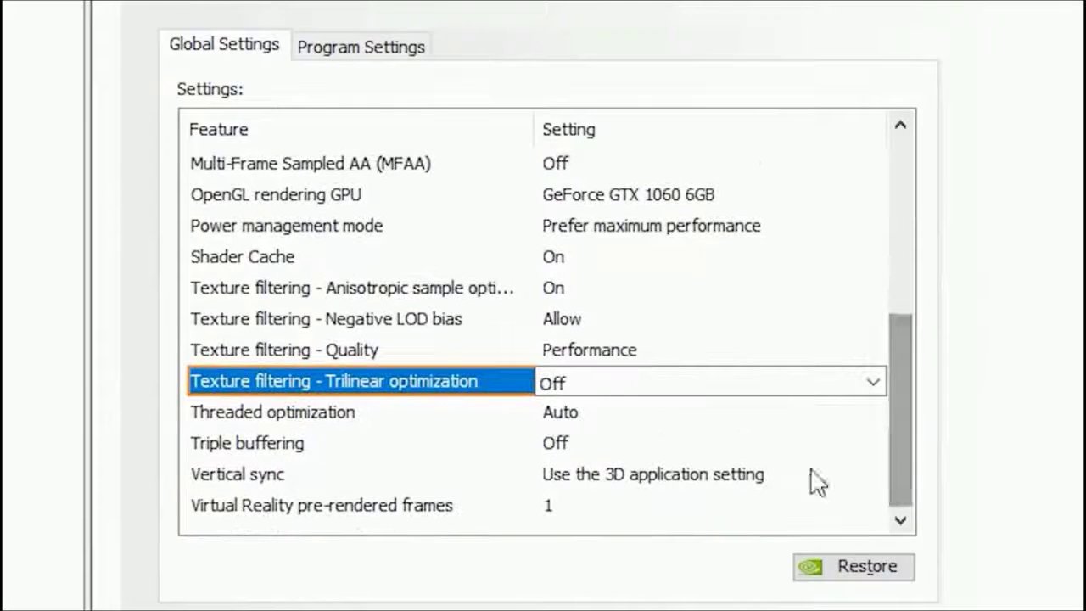
{"action": "left_click", "coordinate": [492, 428]}
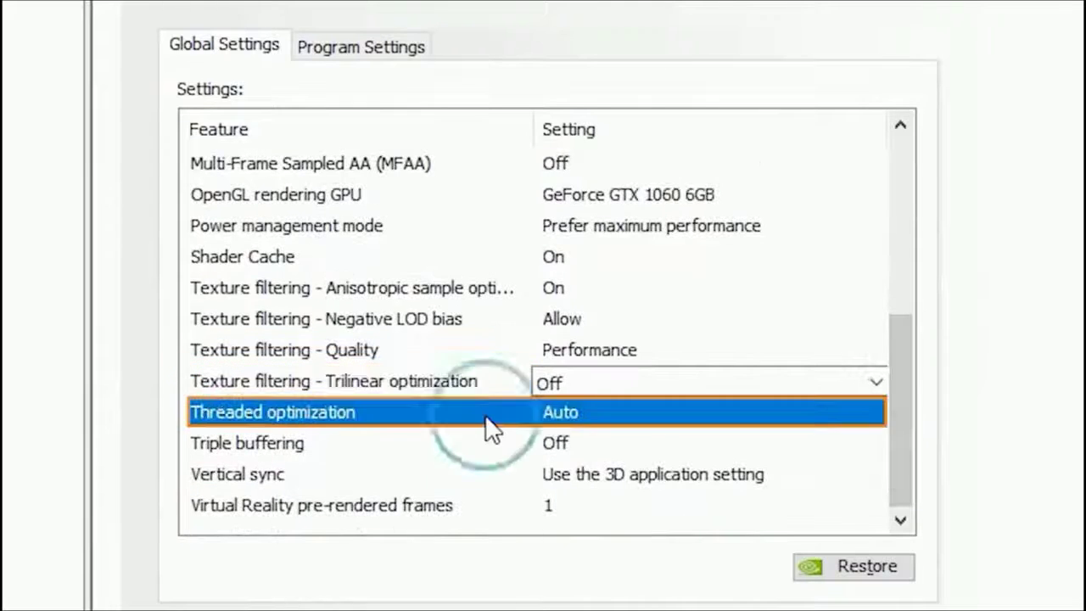
{"action": "left_click", "coordinate": [597, 415]}
{"action": "left_click", "coordinate": [591, 462]}
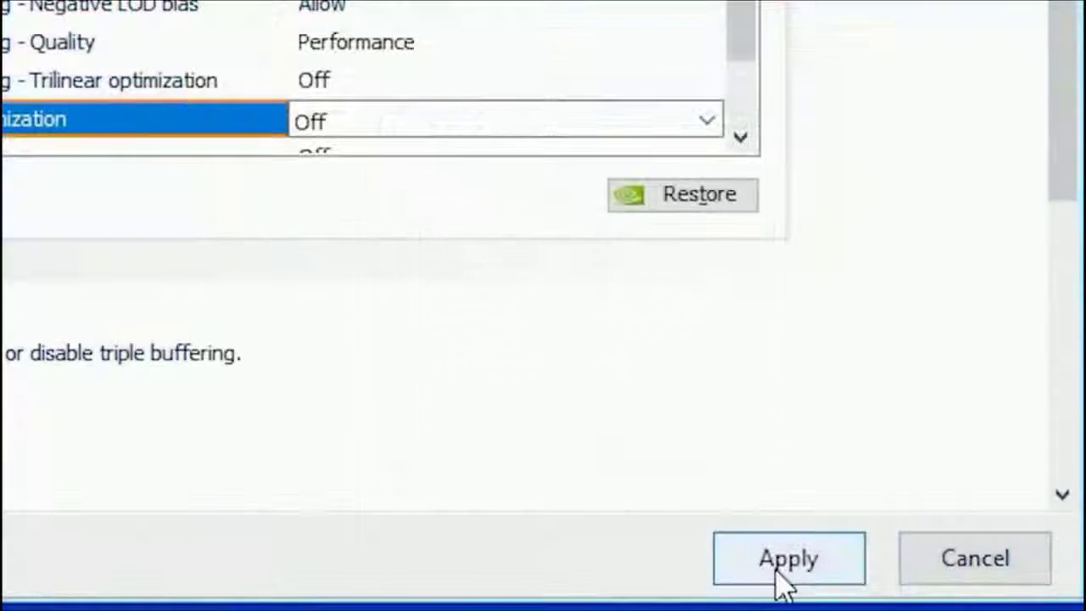
{"action": "left_click", "coordinate": [780, 587]}
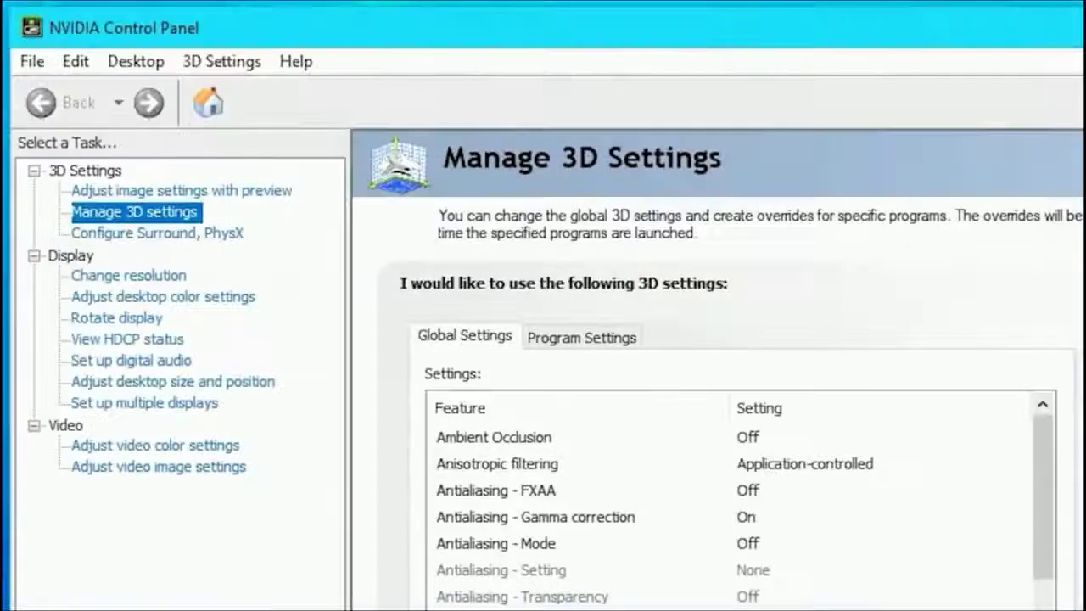
Set the PhysX processor to GeForce GTX 1060 6GB in the Surround and PhysX configuration and apply it.
{"action": "left_click", "coordinate": [231, 236]}
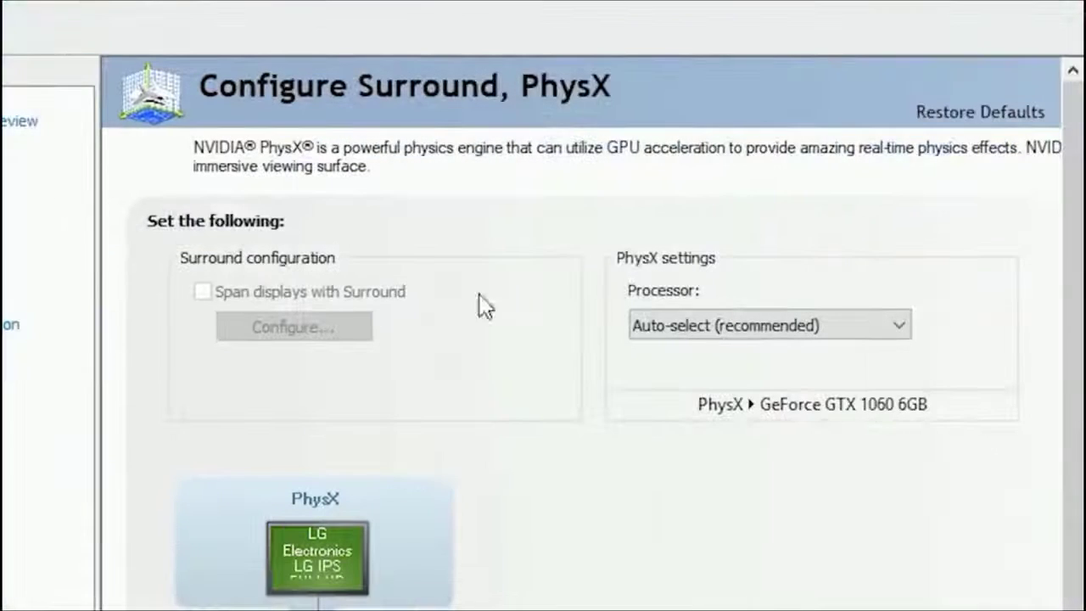
{"action": "left_click", "coordinate": [744, 334]}
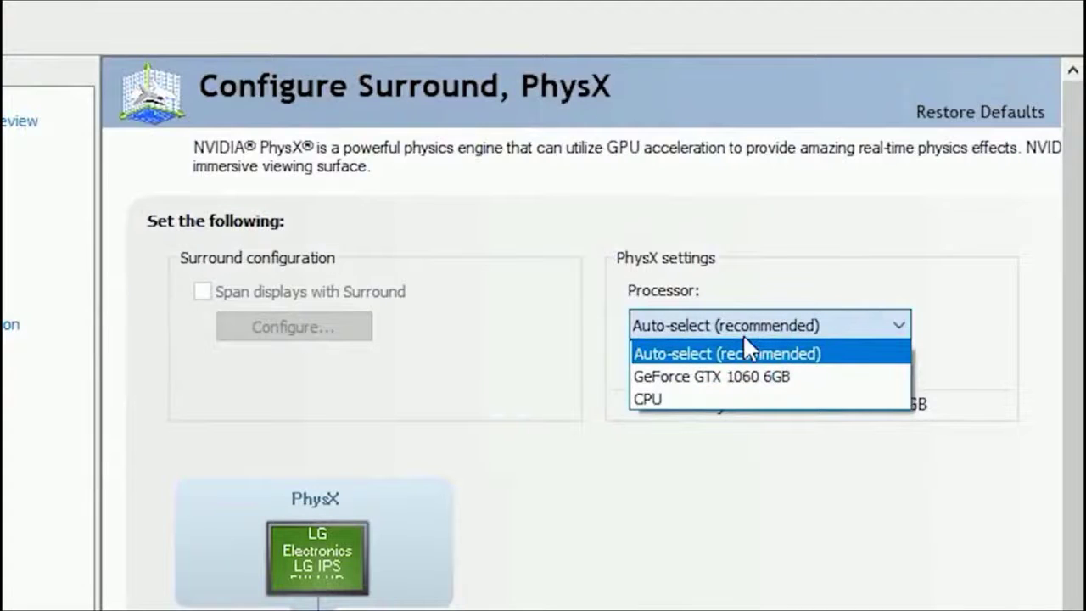
{"action": "left_click", "coordinate": [739, 377]}
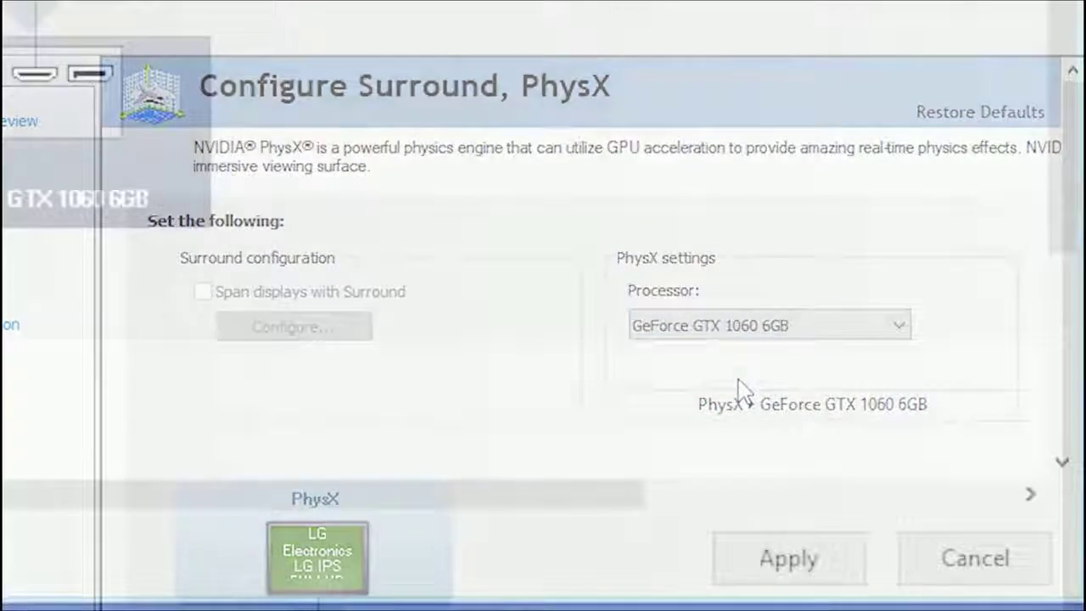
{"action": "left_click", "coordinate": [797, 566]}
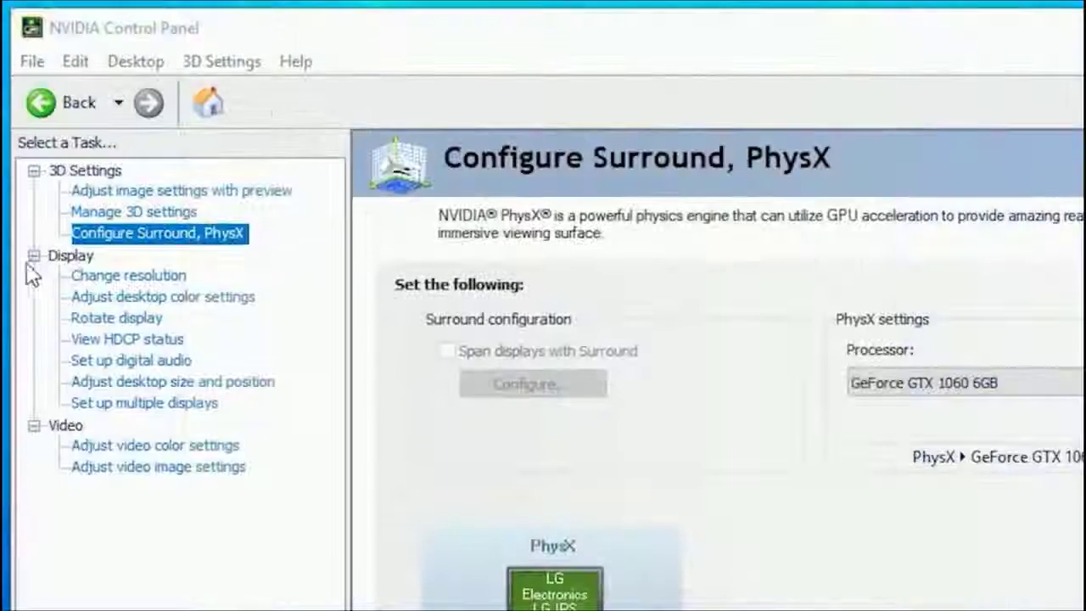
Set the display resolution to the PC mode 1920 × 1080 (native) with a 75Hz refresh rate.
{"action": "left_click", "coordinate": [200, 148]}
{"action": "left_click", "coordinate": [200, 148]}
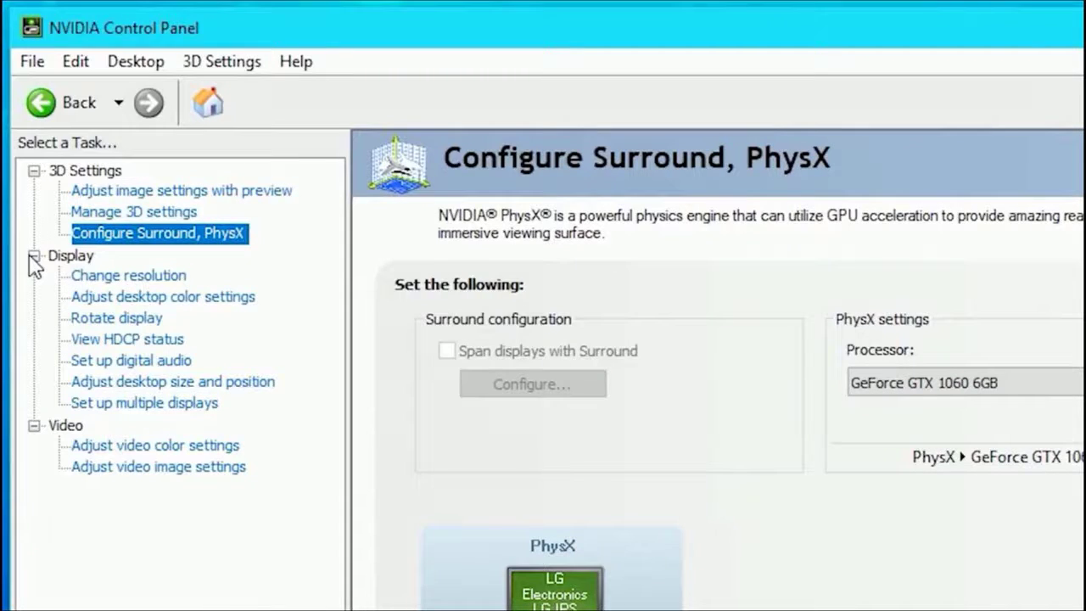
{"action": "left_click", "coordinate": [110, 280]}
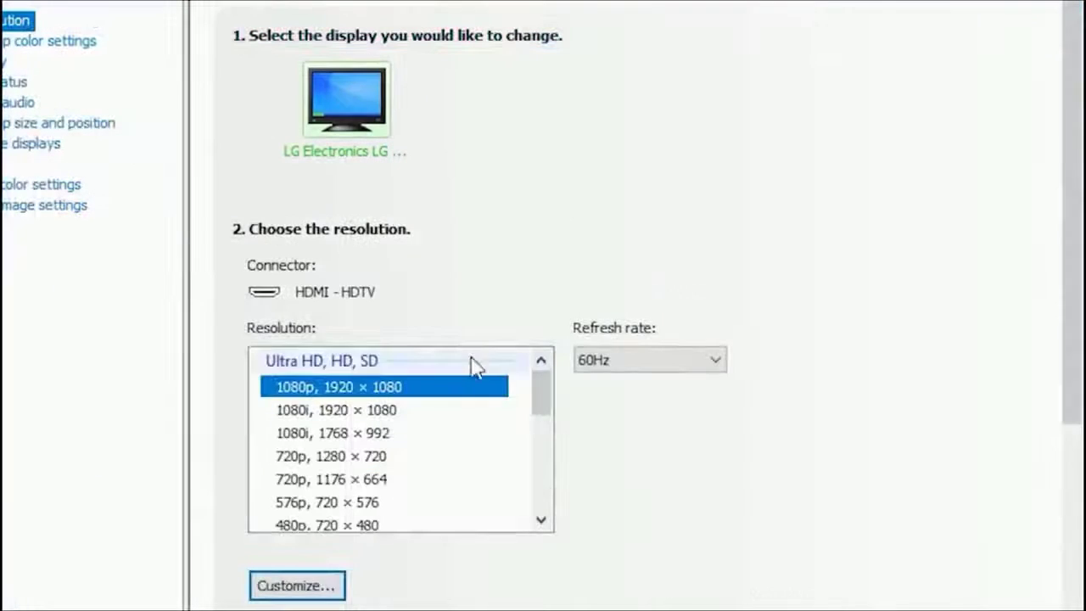
{"action": "left_click_drag", "start_coordinate": [544, 388], "coordinate": [551, 439]}
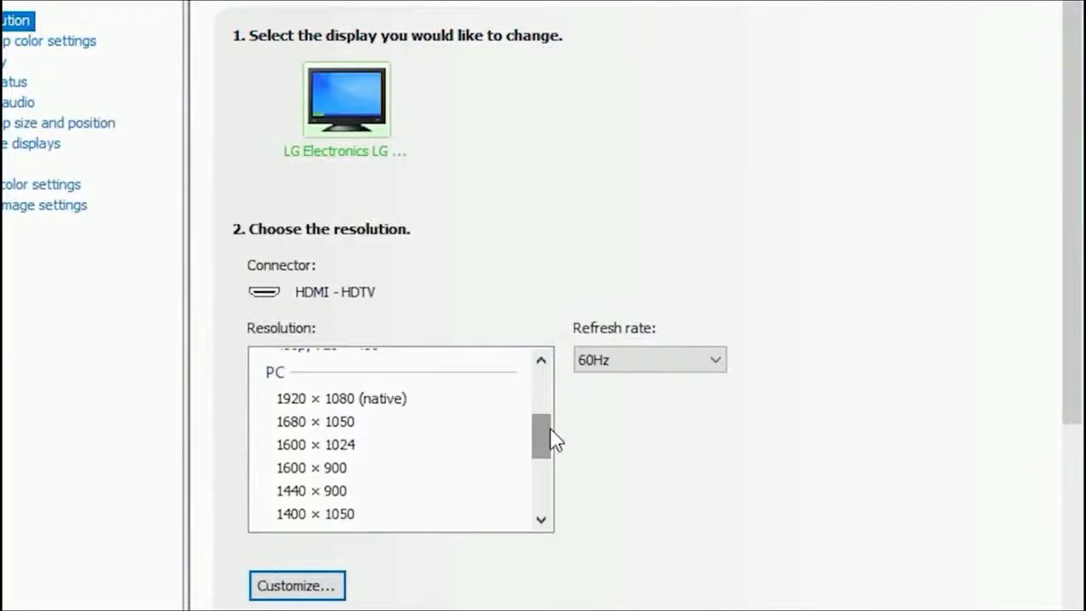
{"action": "left_click", "coordinate": [351, 403]}
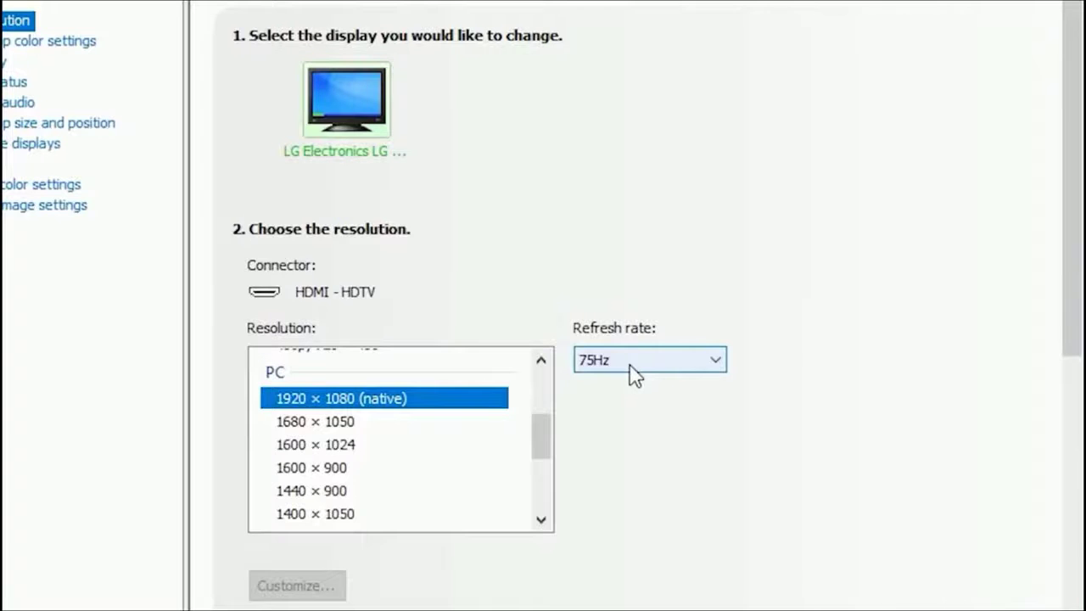
Use NVIDIA color settings with Highest (32-bit) desktop color depth and RGB output color format.
{"action": "scroll", "coordinate": [634, 373], "scroll_direction": "down", "scroll_amount": 5}
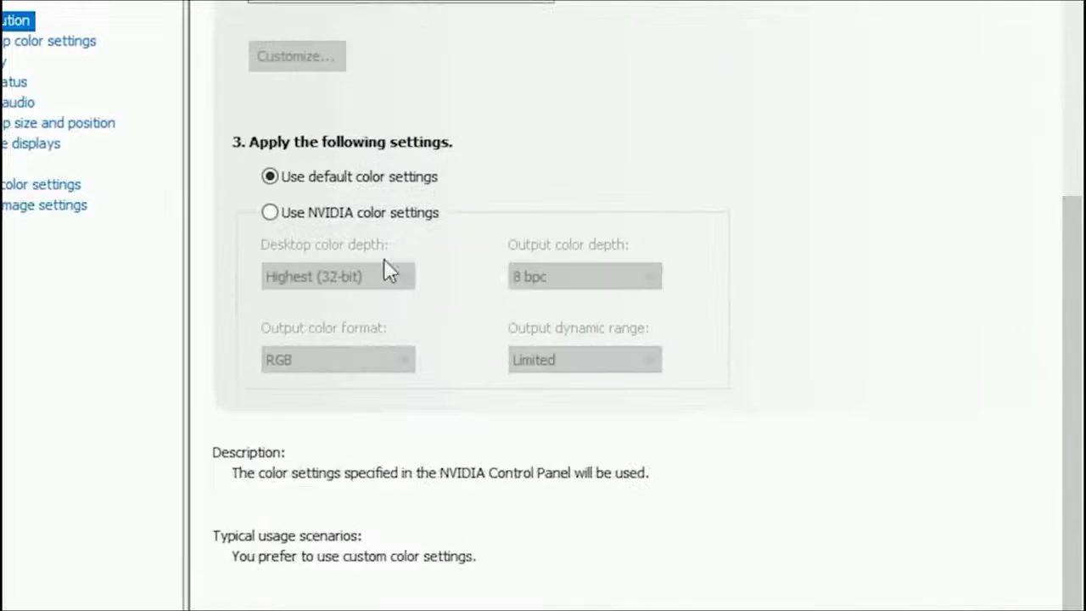
{"action": "left_click", "coordinate": [271, 216]}
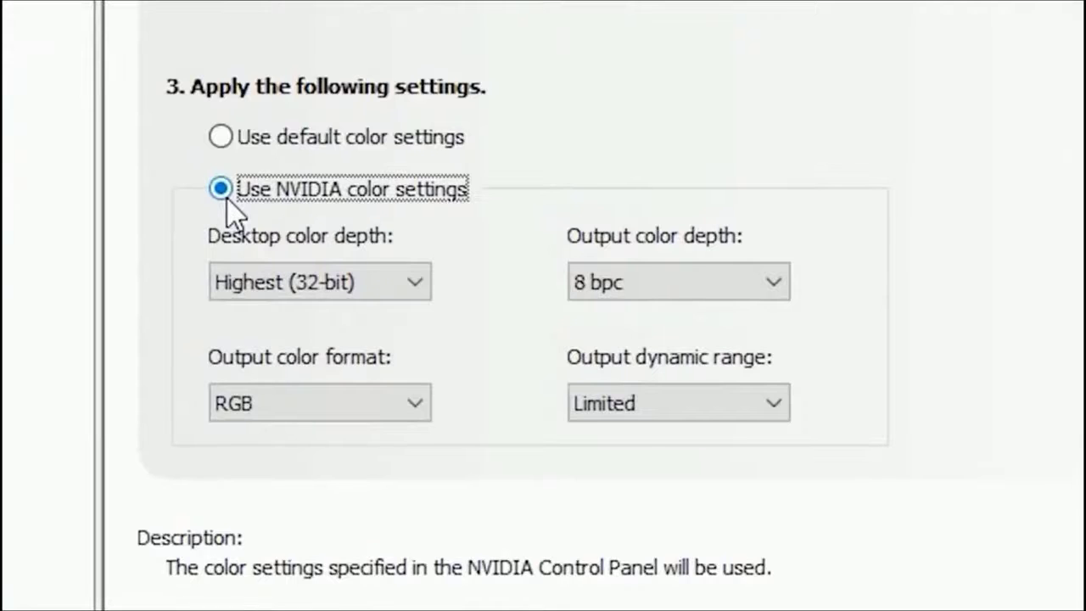
{"action": "left_click", "coordinate": [280, 298]}
{"action": "left_click", "coordinate": [273, 291]}
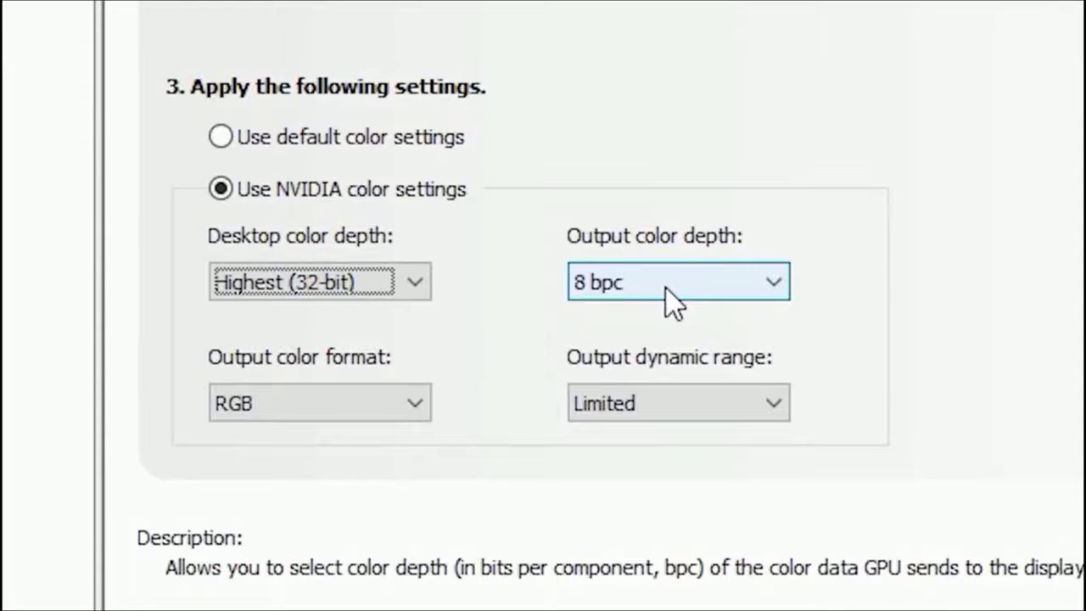
{"action": "left_click", "coordinate": [290, 407]}
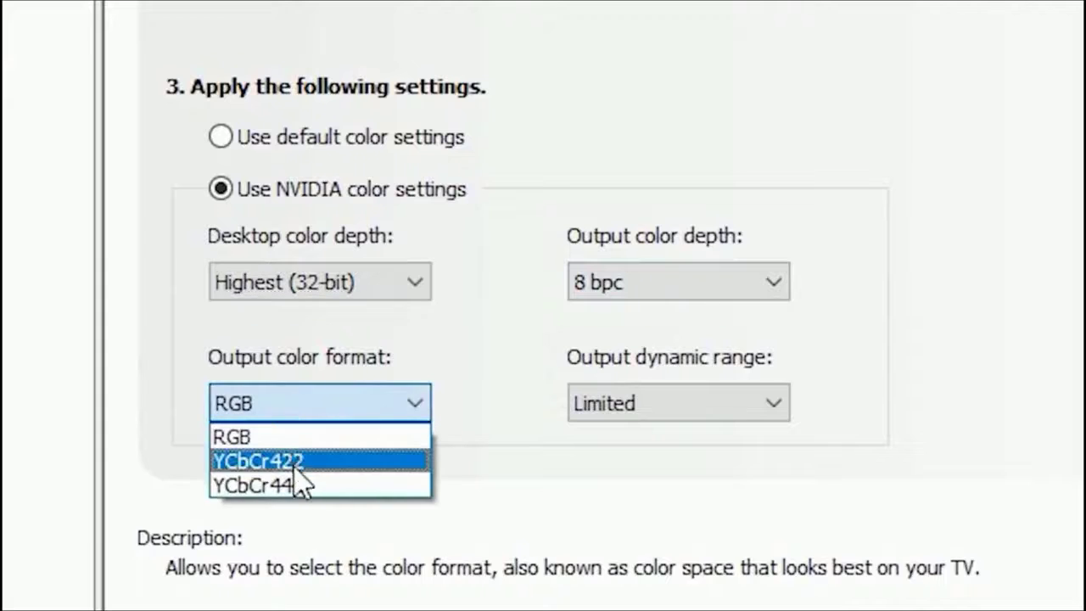
{"action": "left_click", "coordinate": [286, 441]}
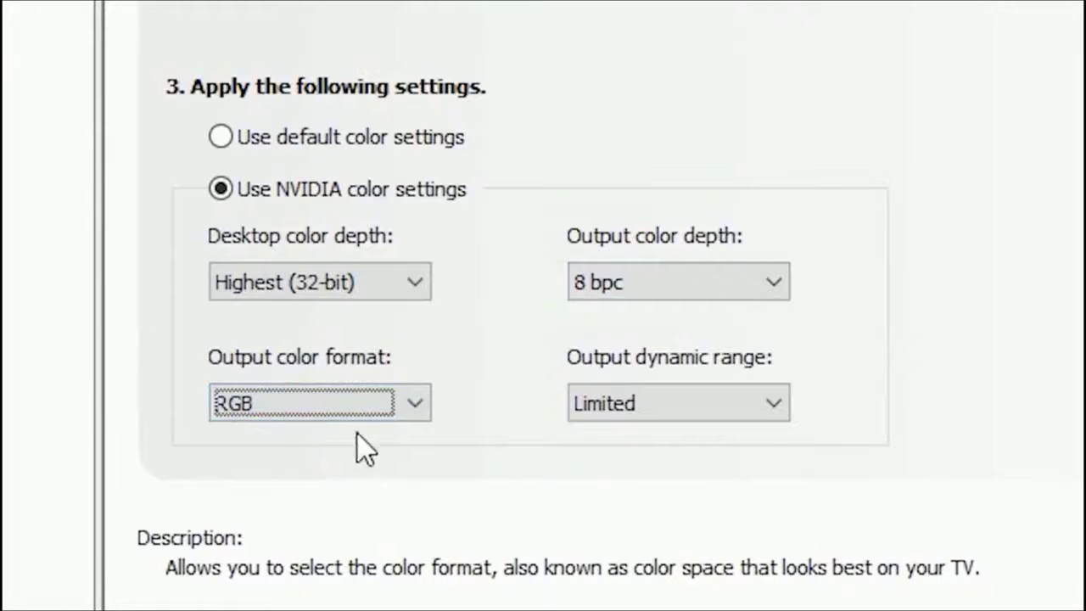
Set the output dynamic range to Full and apply the changed display settings.
{"action": "left_click", "coordinate": [676, 422]}
{"action": "left_click", "coordinate": [663, 436]}
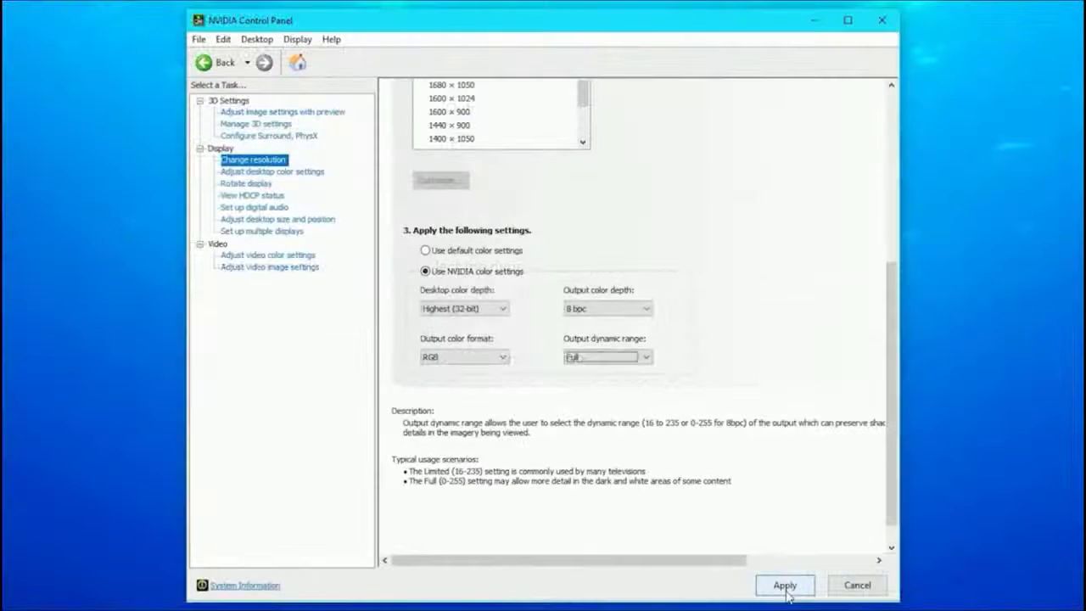
{"action": "left_click", "coordinate": [785, 585]}
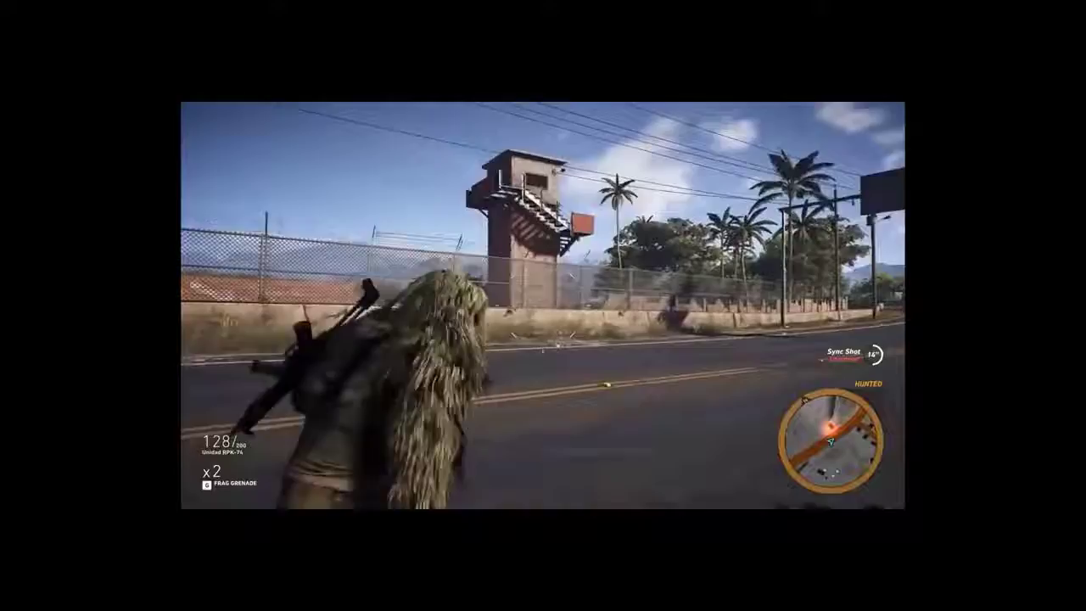
{"action": "right_click", "coordinate": [543, 306]}
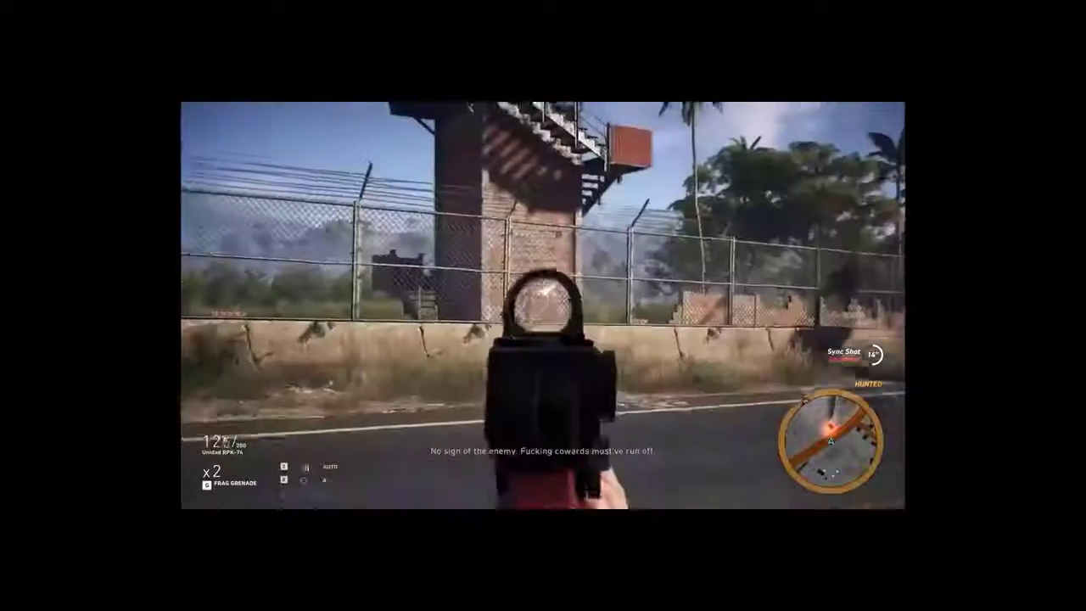
{"action": "left_click", "coordinate": [543, 305]}
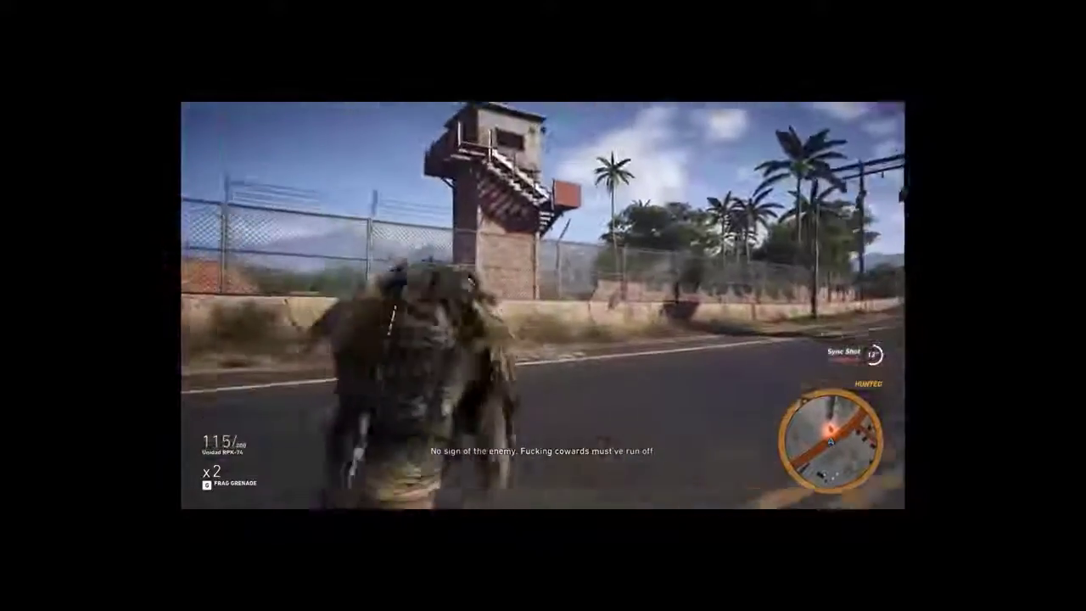